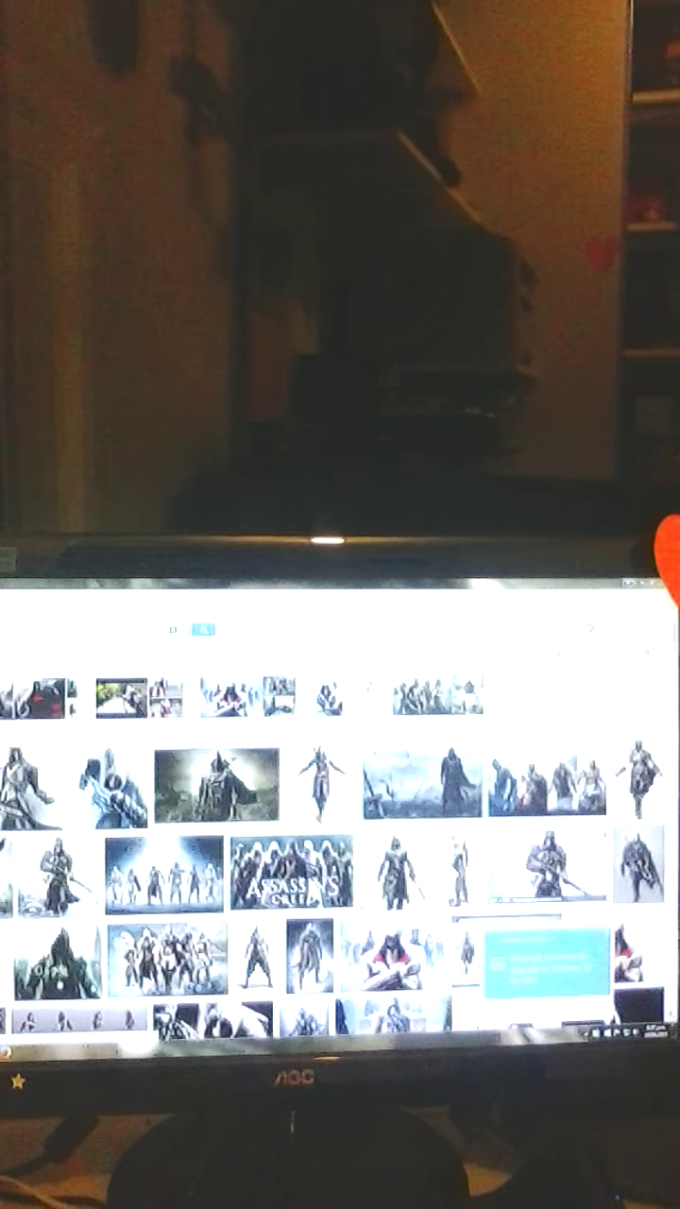
# Step: Open the hooded Assassin's Creed Rogue image in the enlarged preview panel
pyautogui.click(539, 876)
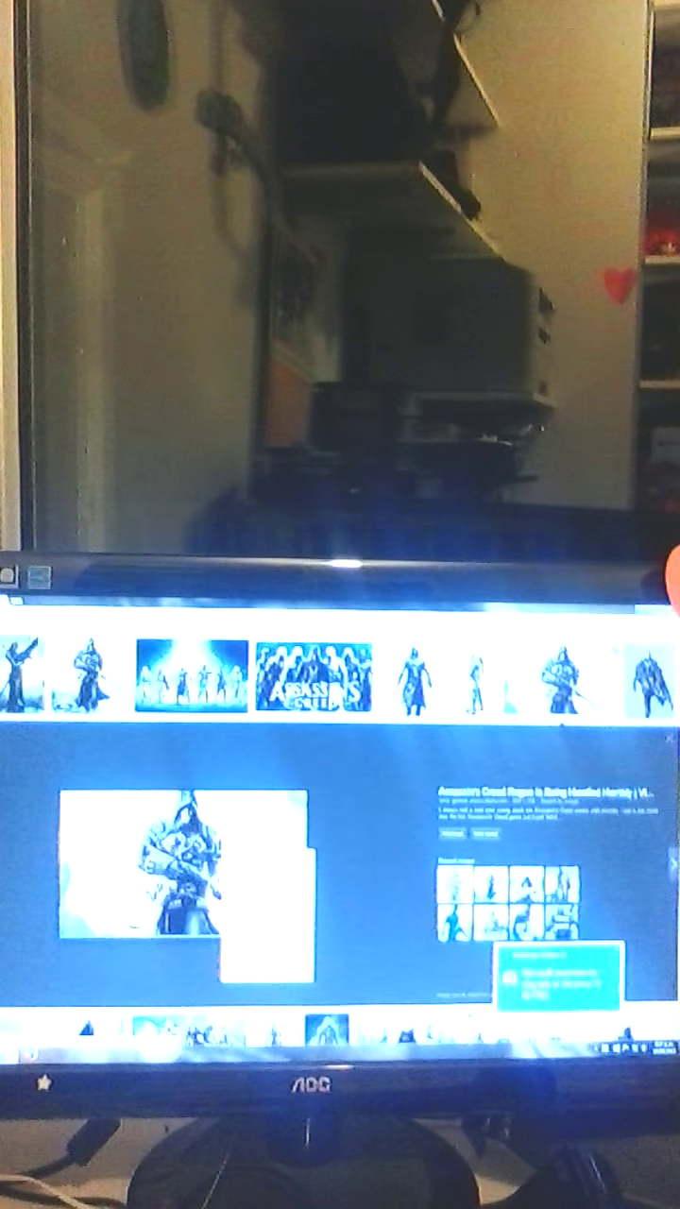